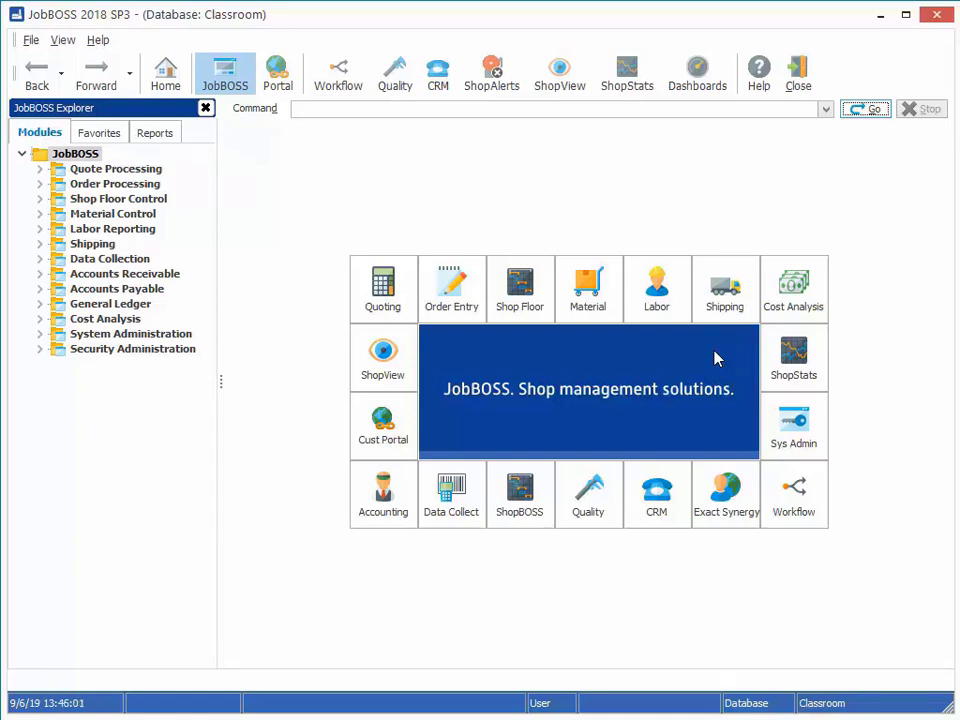
- Open the dashboards and look at the Job Status chart and its help explanation on the Jobs dashboard
left_click(699, 86)
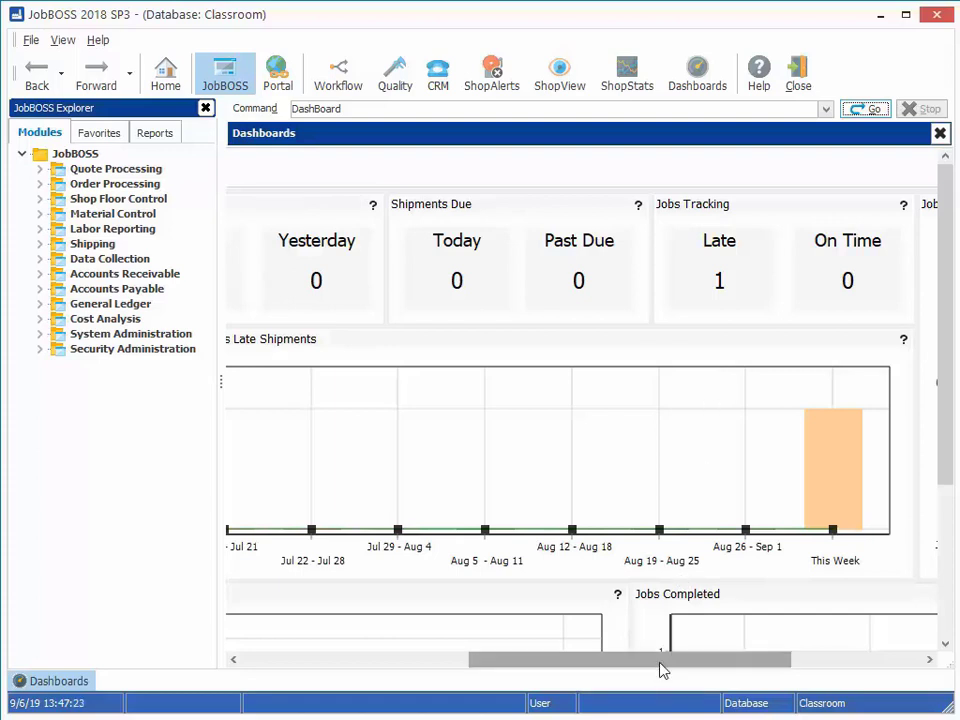
left_click_drag(658, 662, 384, 686)
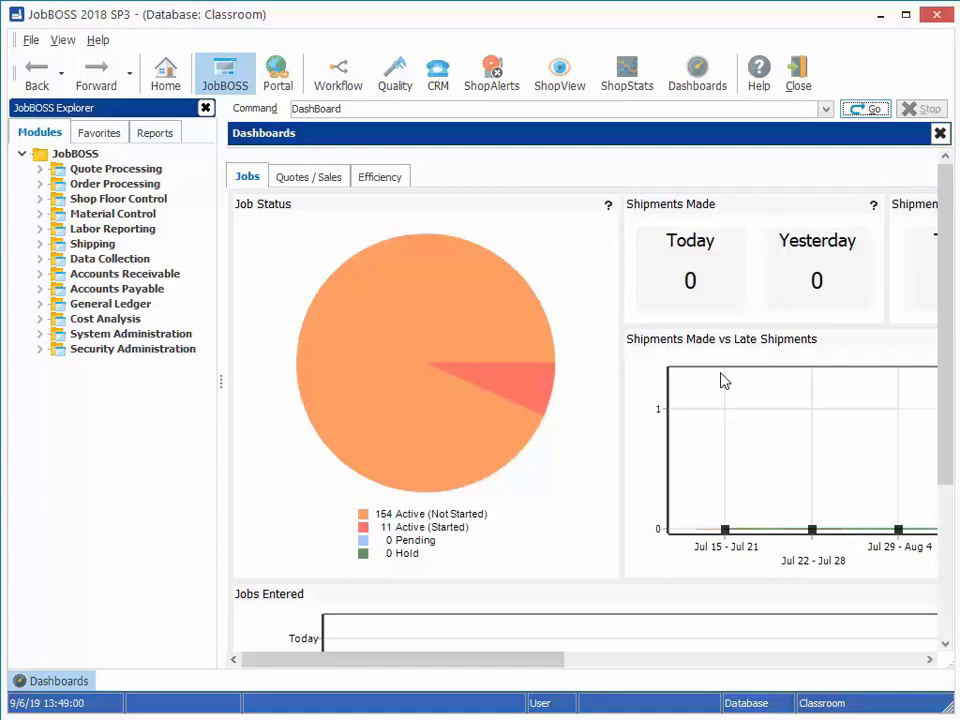
mouse_move(509, 305)
left_click(608, 210)
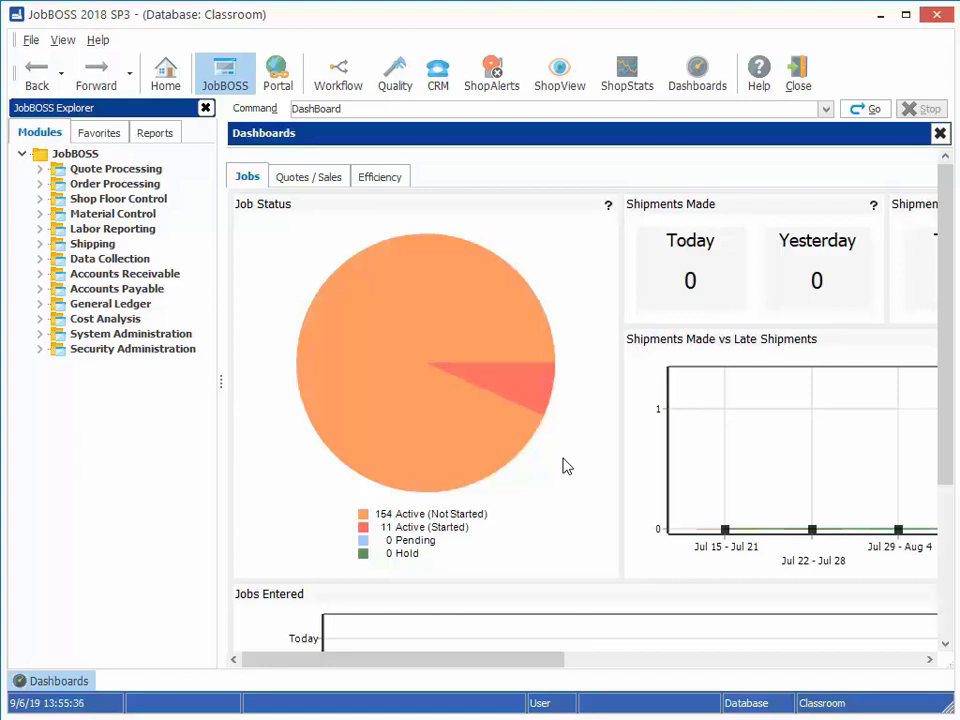
- Drill into the Active (Started) slice of the Job Status chart to review its job list, and close the detail
mouse_move(484, 443)
mouse_move(436, 451)
mouse_move(522, 402)
left_click(522, 402)
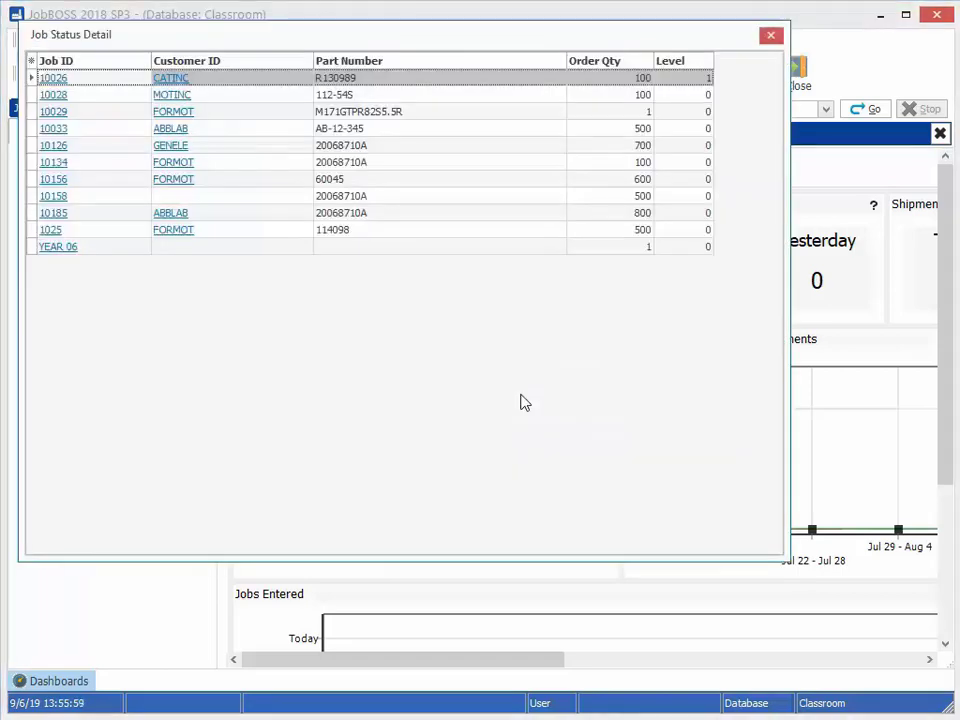
left_click(771, 37)
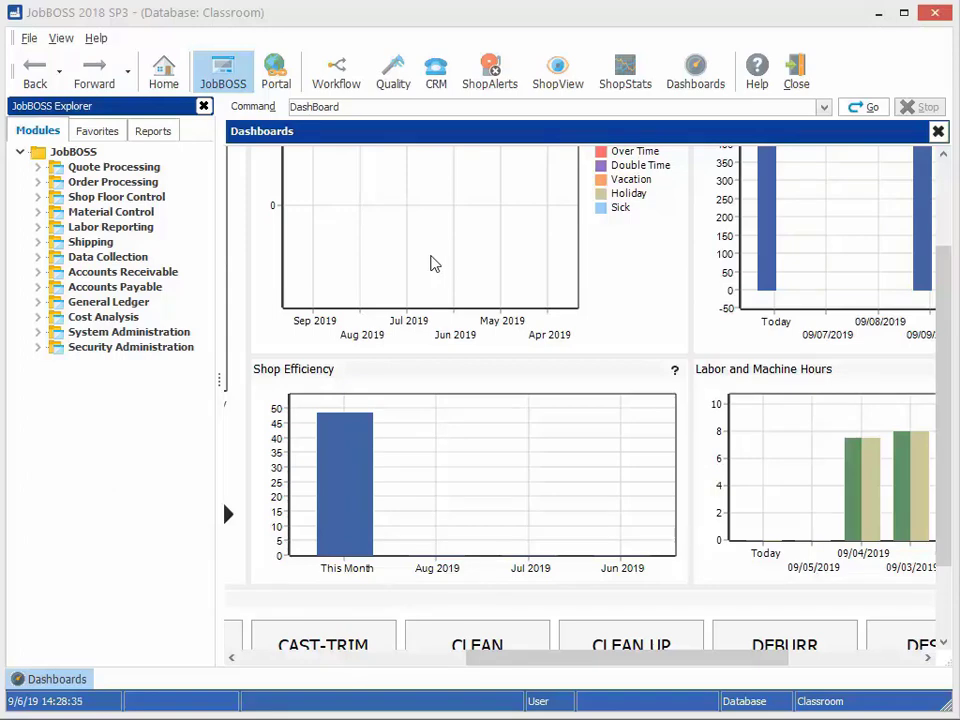
- Set the Dashboard Theme to Dark in the user options and acknowledge the notice
left_click(61, 38)
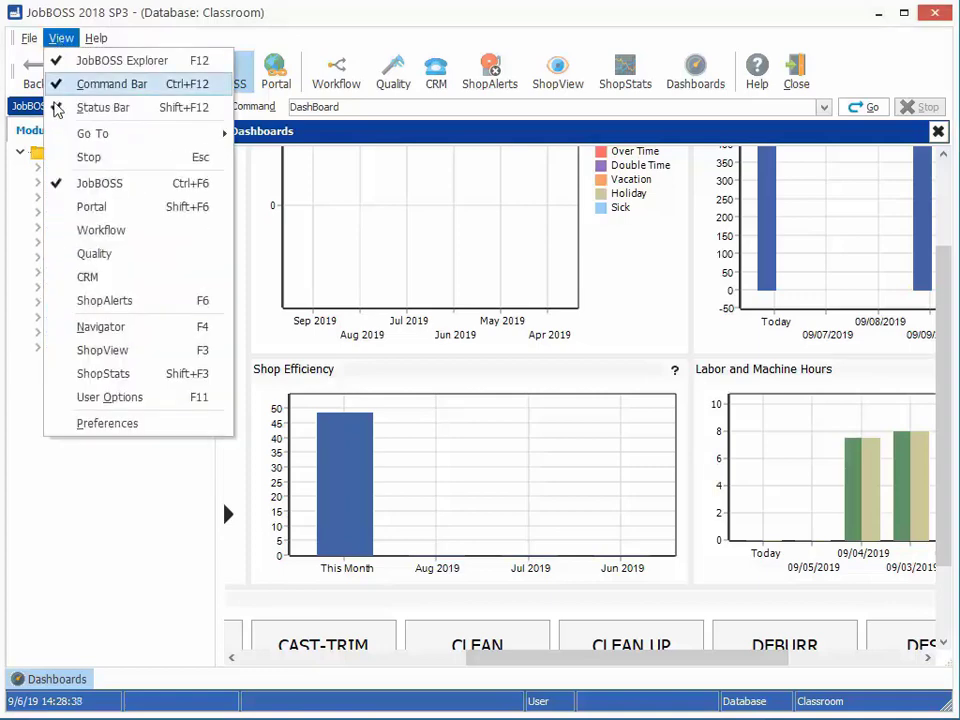
left_click(108, 397)
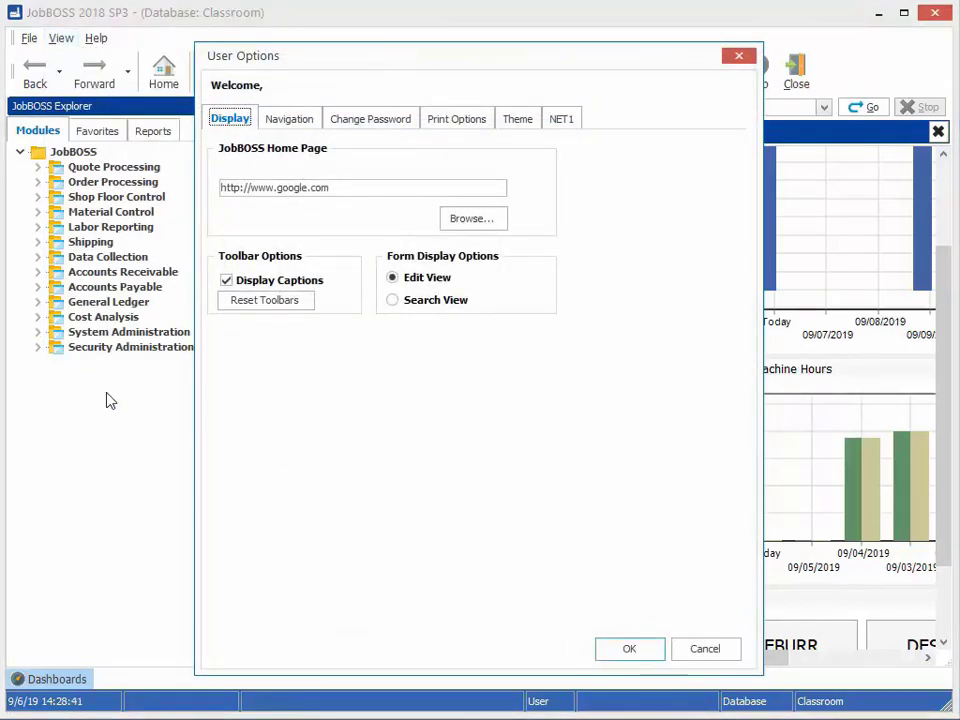
left_click(518, 119)
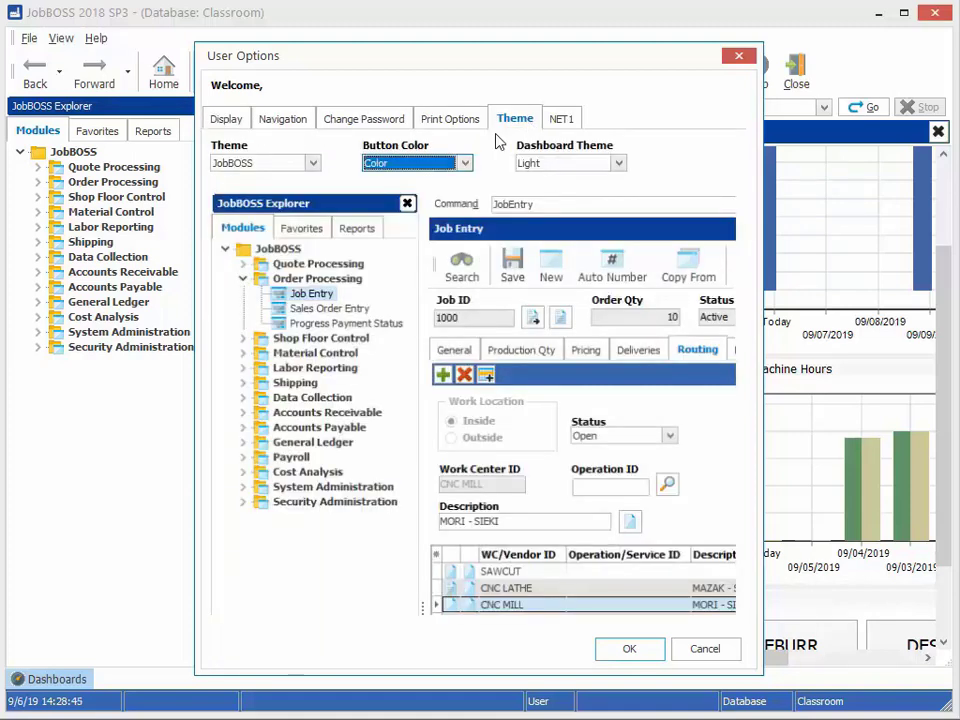
left_click(620, 164)
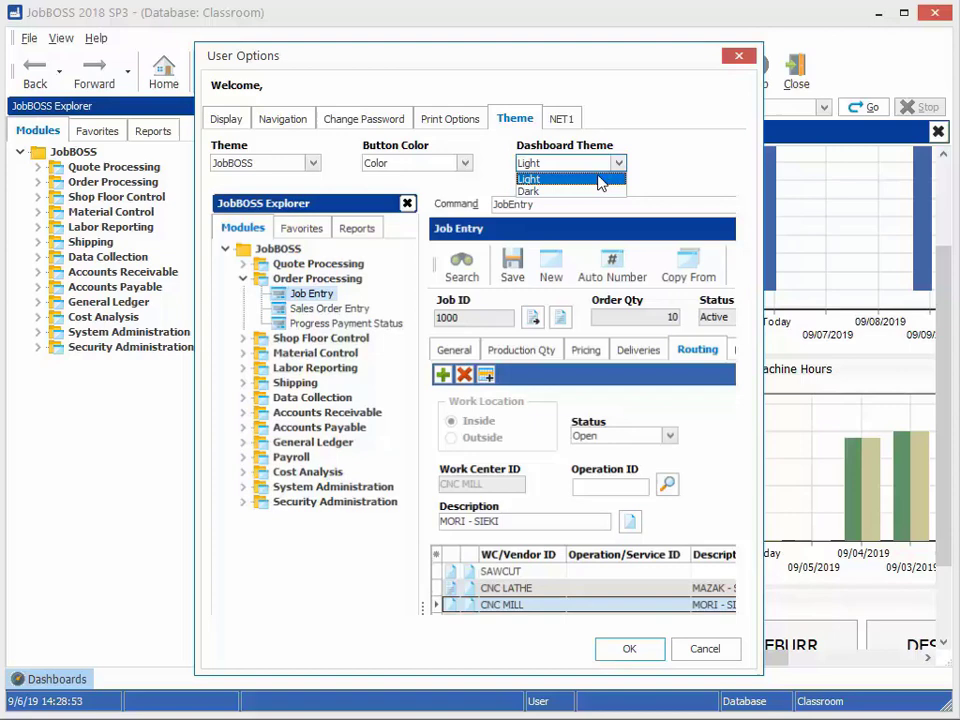
left_click(551, 192)
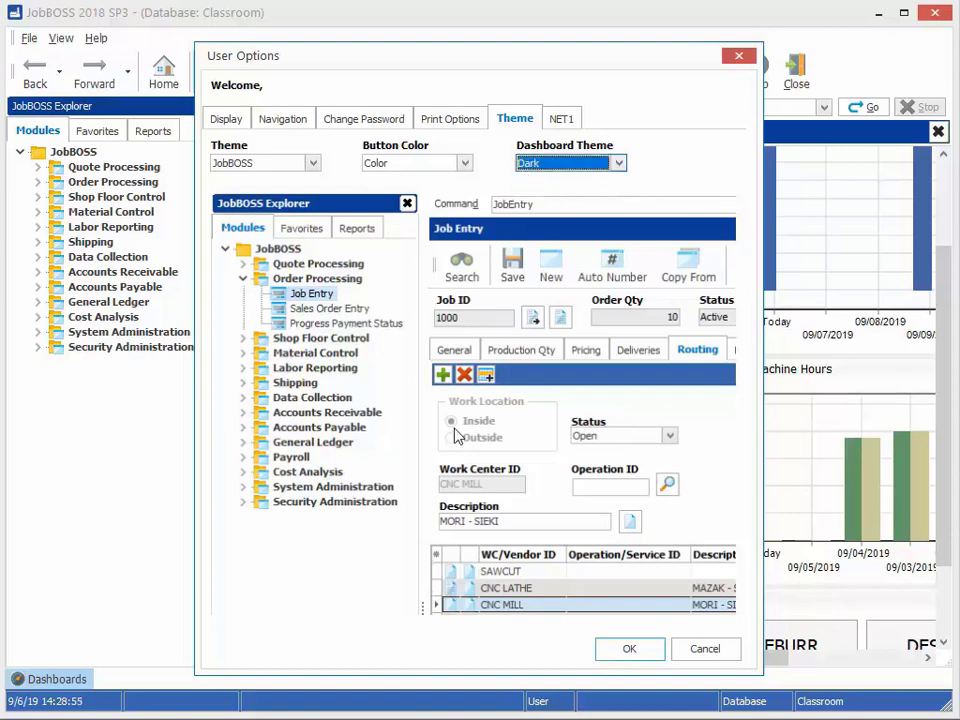
left_click(626, 648)
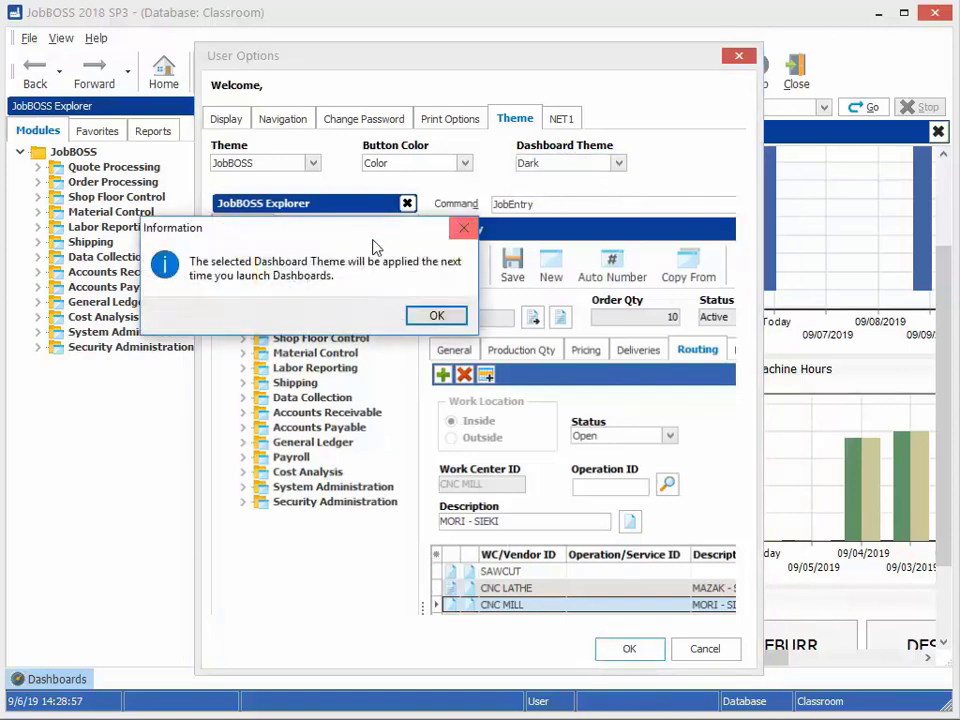
left_click(432, 315)
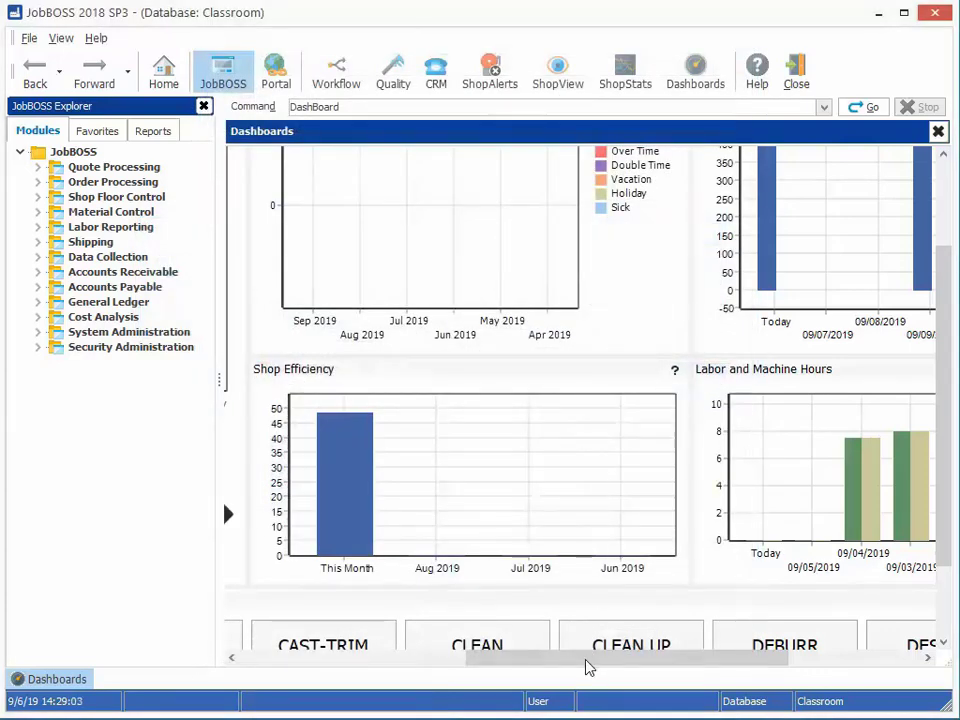
- Close and relaunch the dashboards to apply the new theme, and look across the Jobs dashboard
left_click(797, 80)
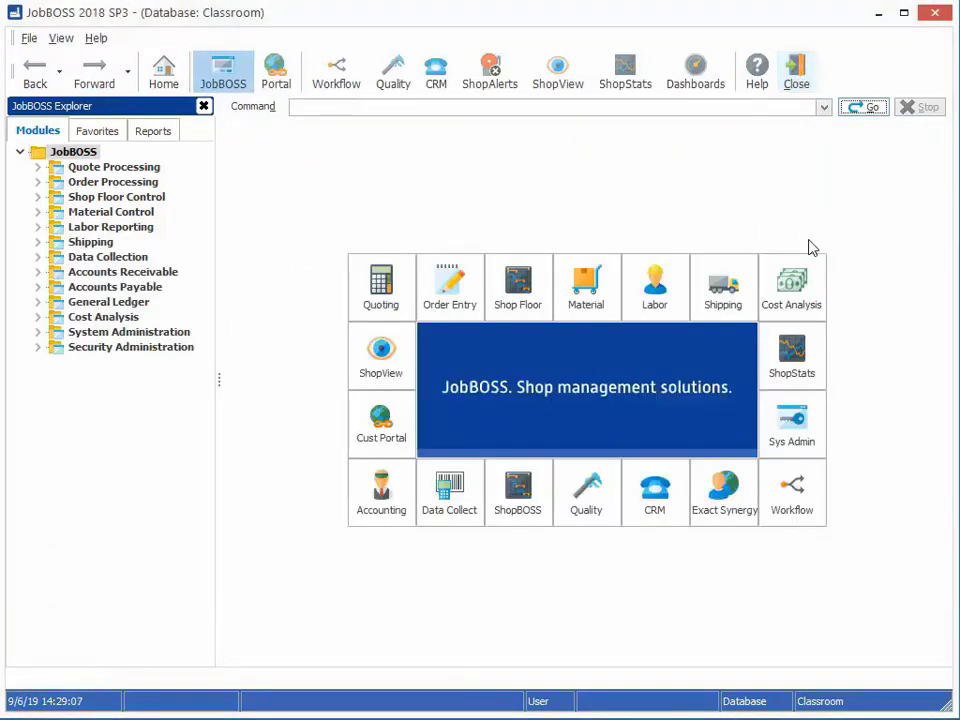
left_click(698, 84)
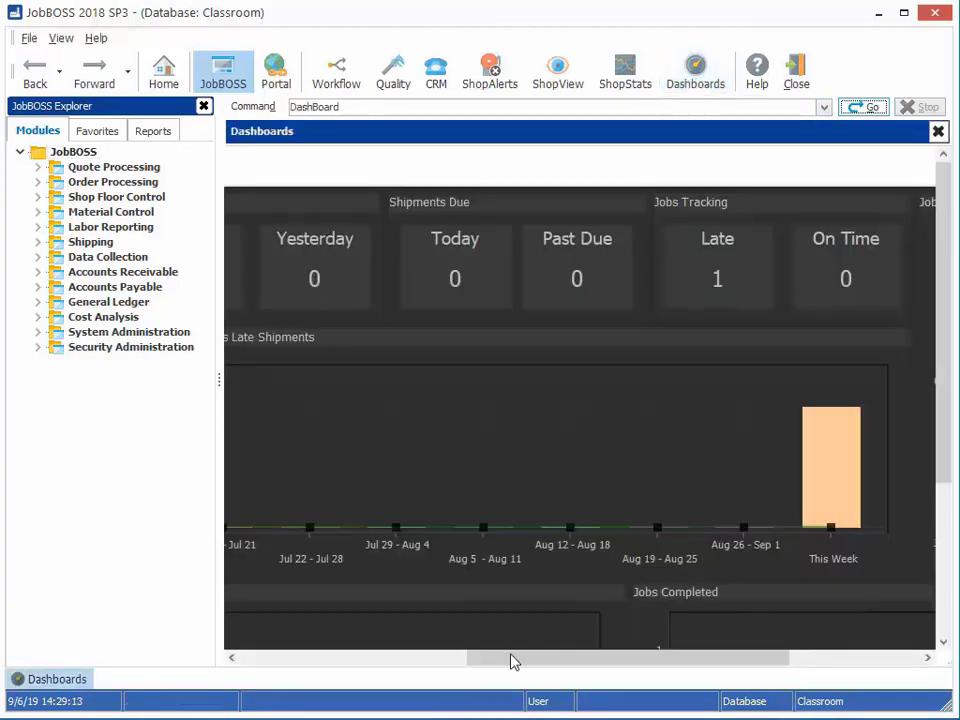
left_click_drag(512, 661, 293, 677)
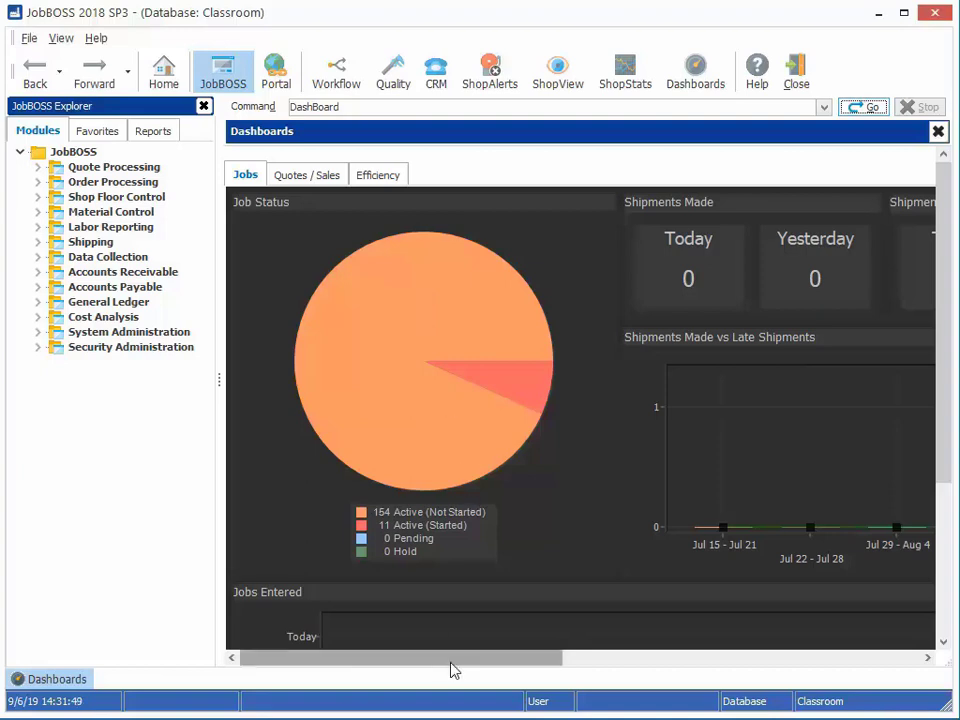
left_click_drag(453, 660, 781, 690)
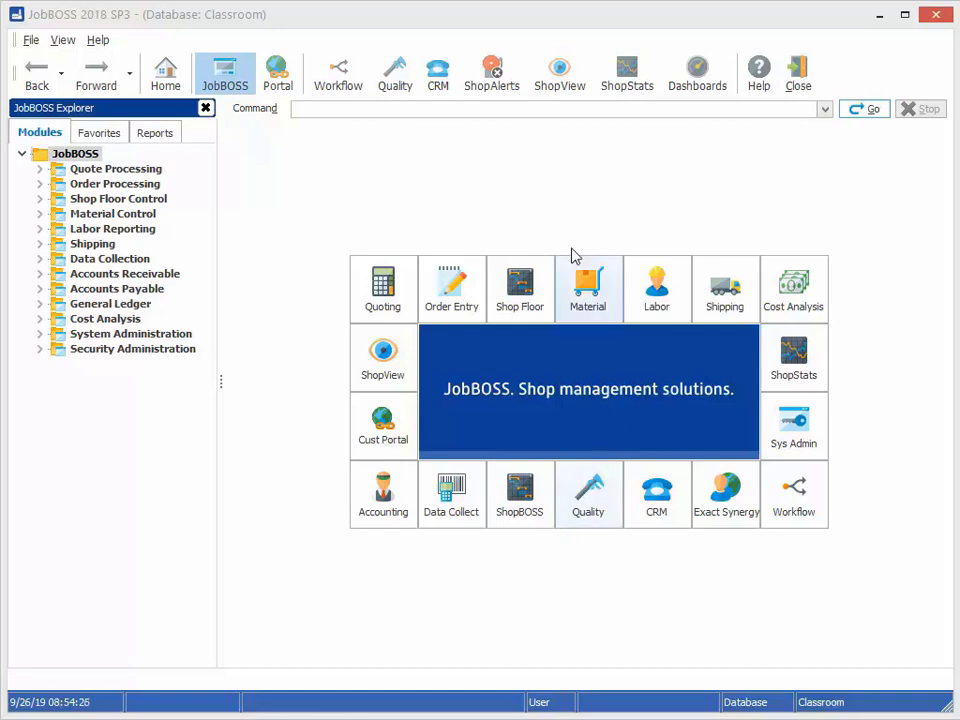
- Open ShopView and filter the Active/Complete jobs to Job ID 10144
left_click(557, 78)
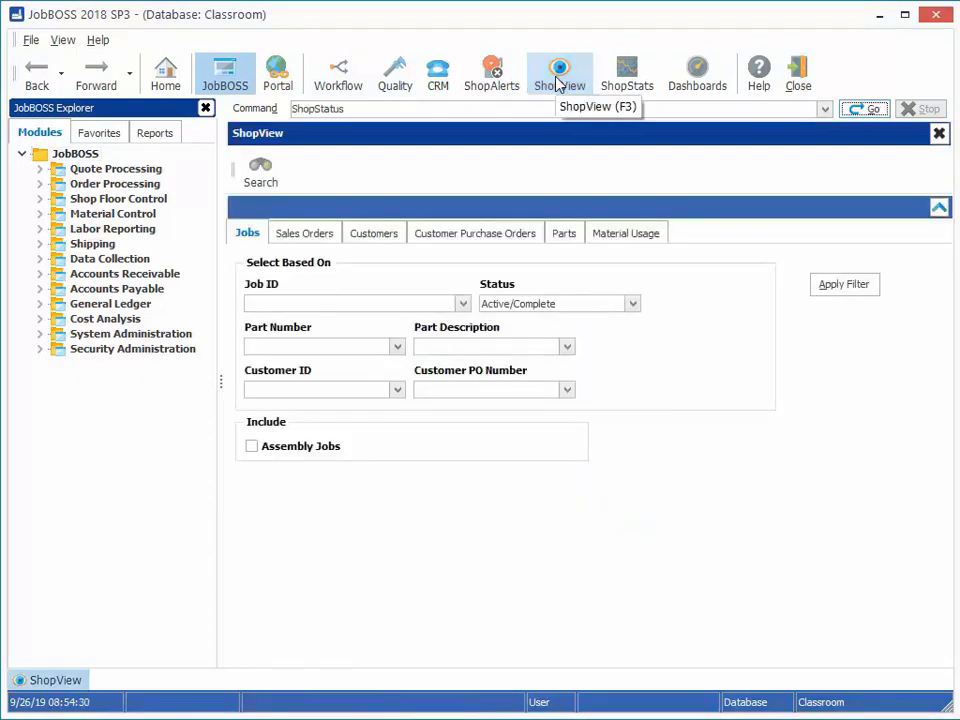
left_click(276, 304)
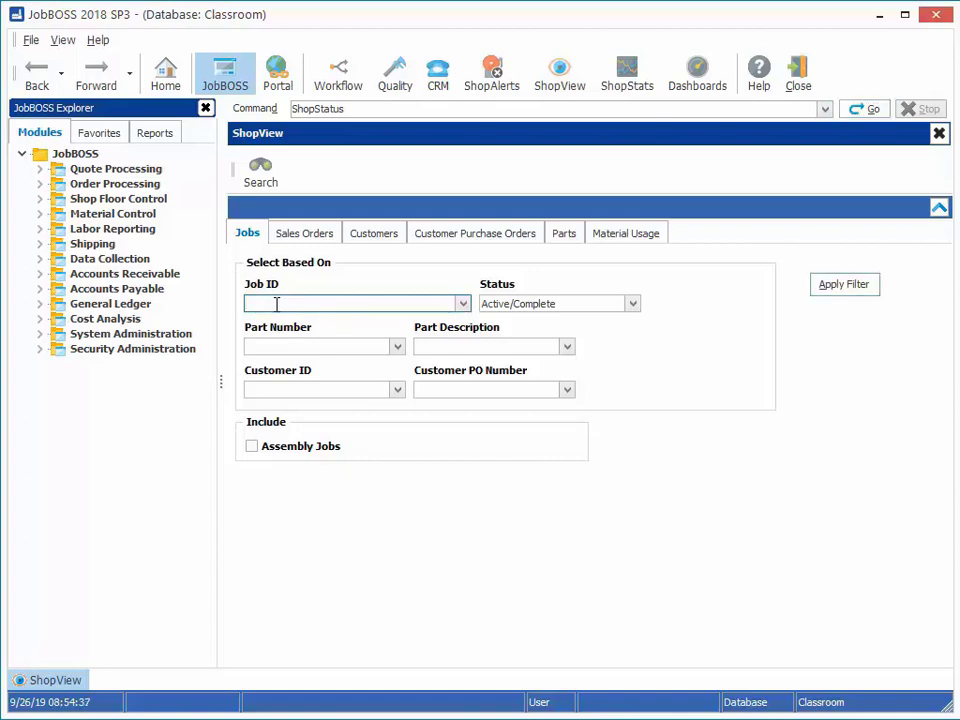
type("10144")
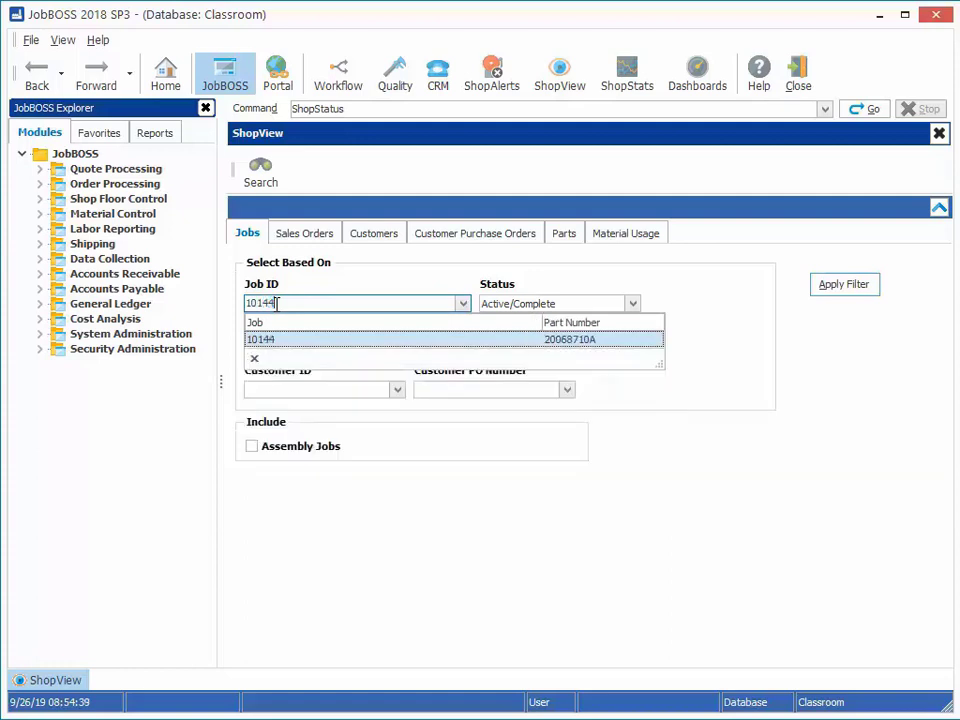
left_click(573, 281)
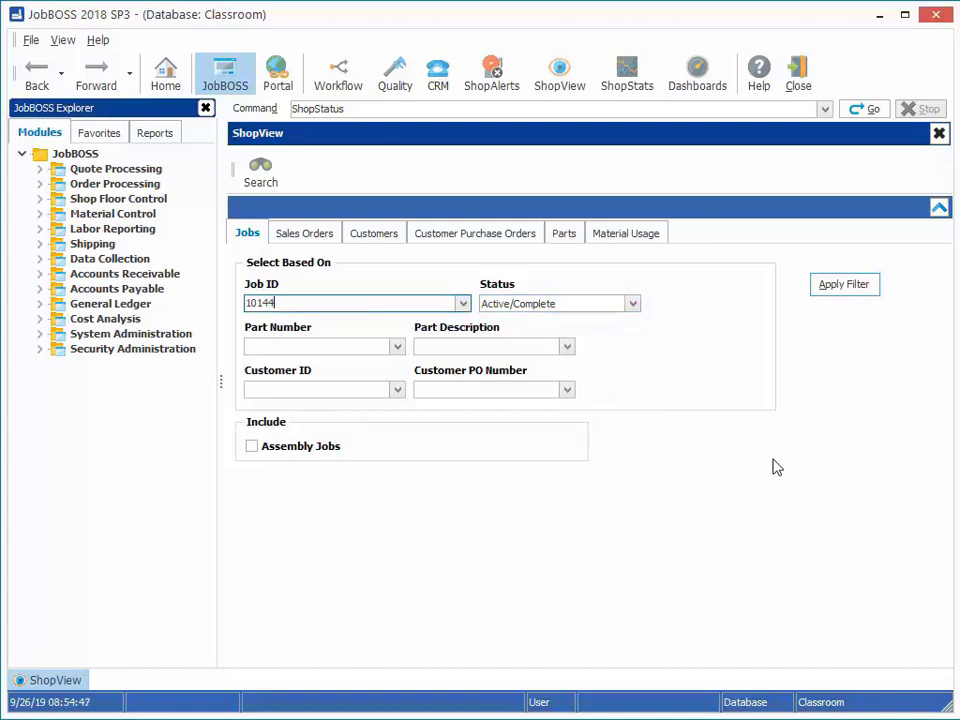
left_click(845, 292)
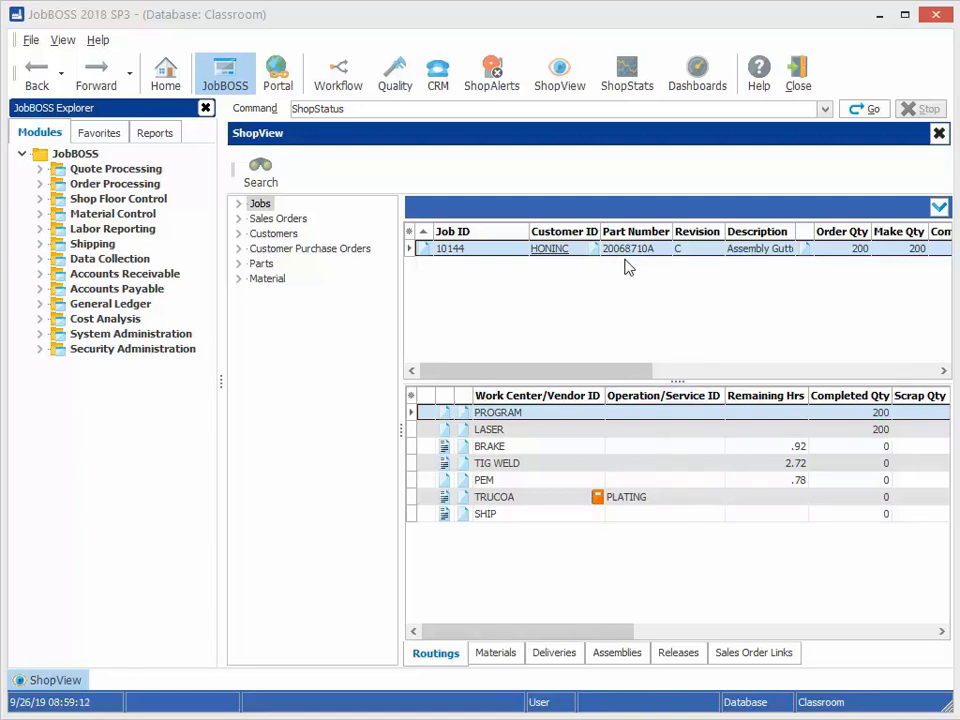
- Examine the job's routing, material and delivery progress bars, along with the quantities, scheduled dates and status of its routing operations
left_click_drag(587, 375, 834, 360)
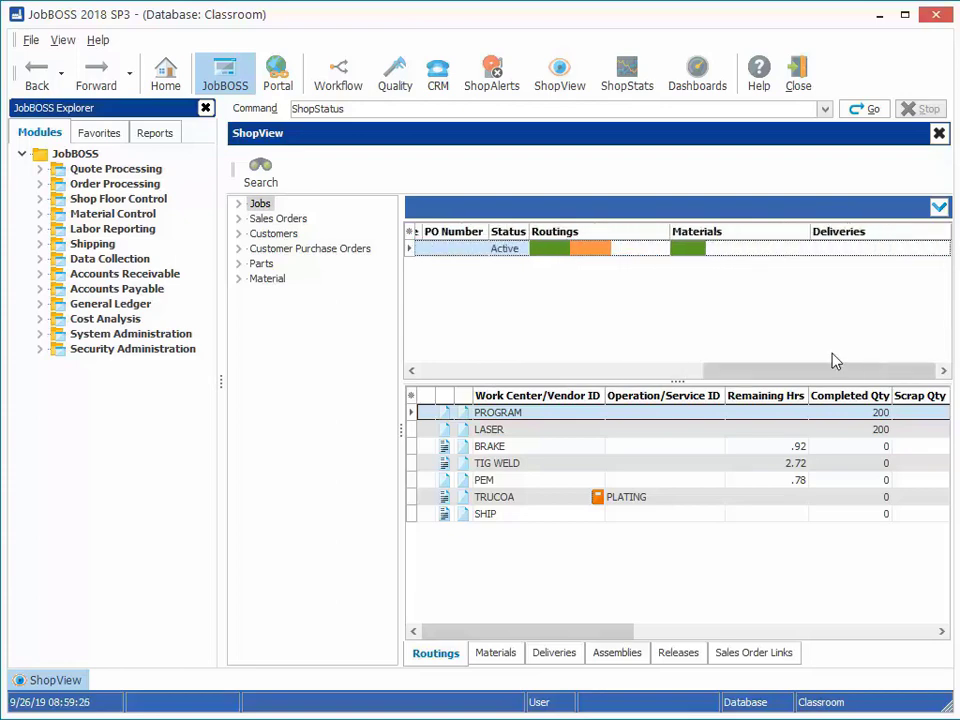
mouse_move(578, 262)
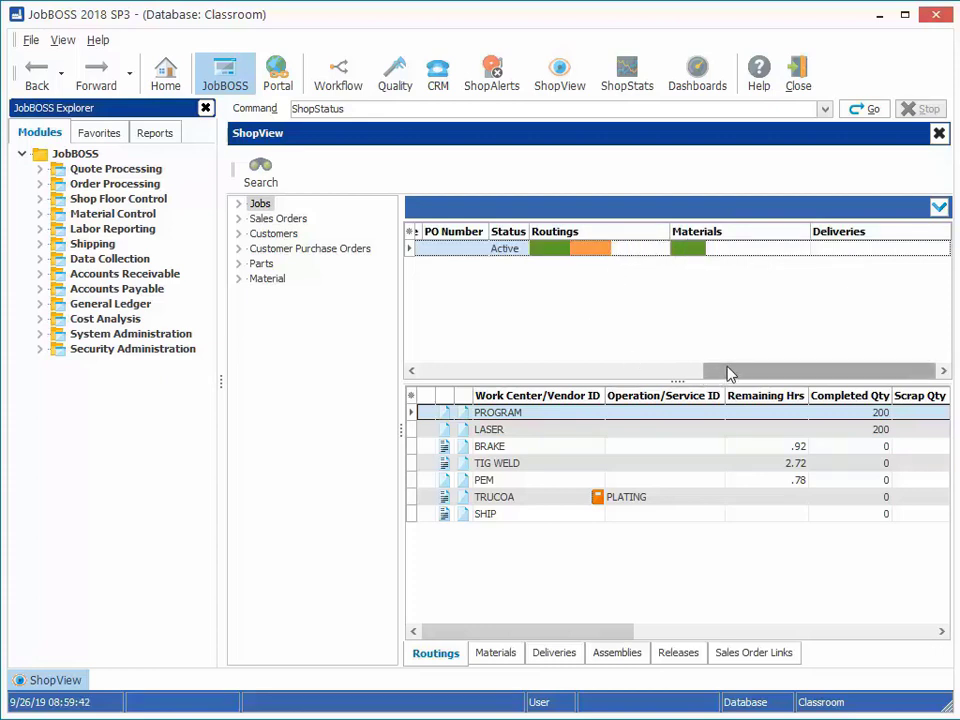
mouse_move(699, 259)
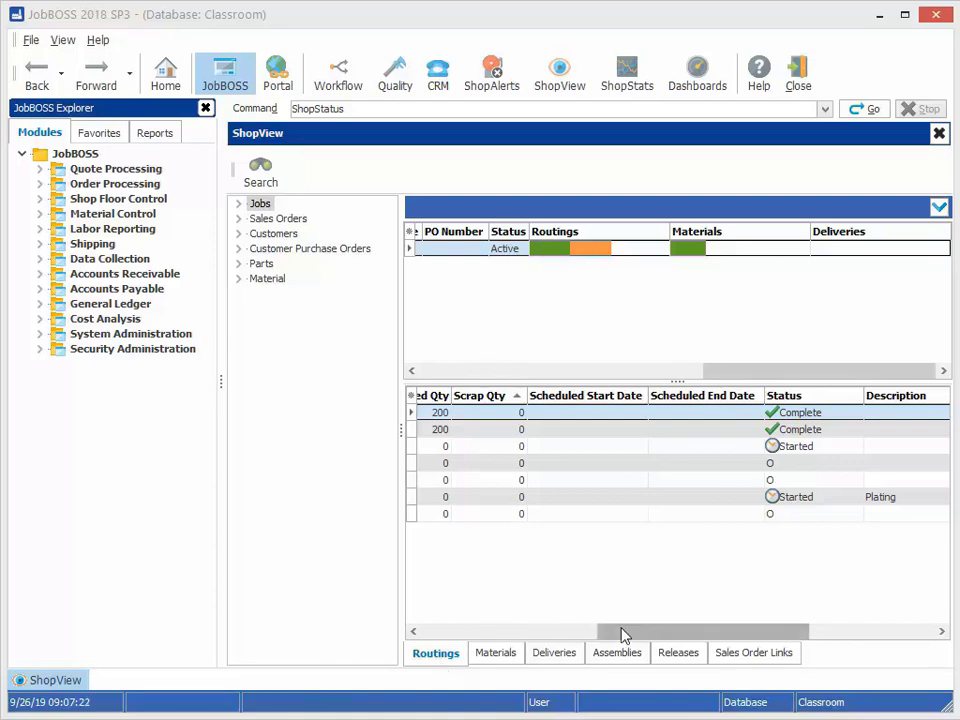
left_click_drag(621, 634, 425, 636)
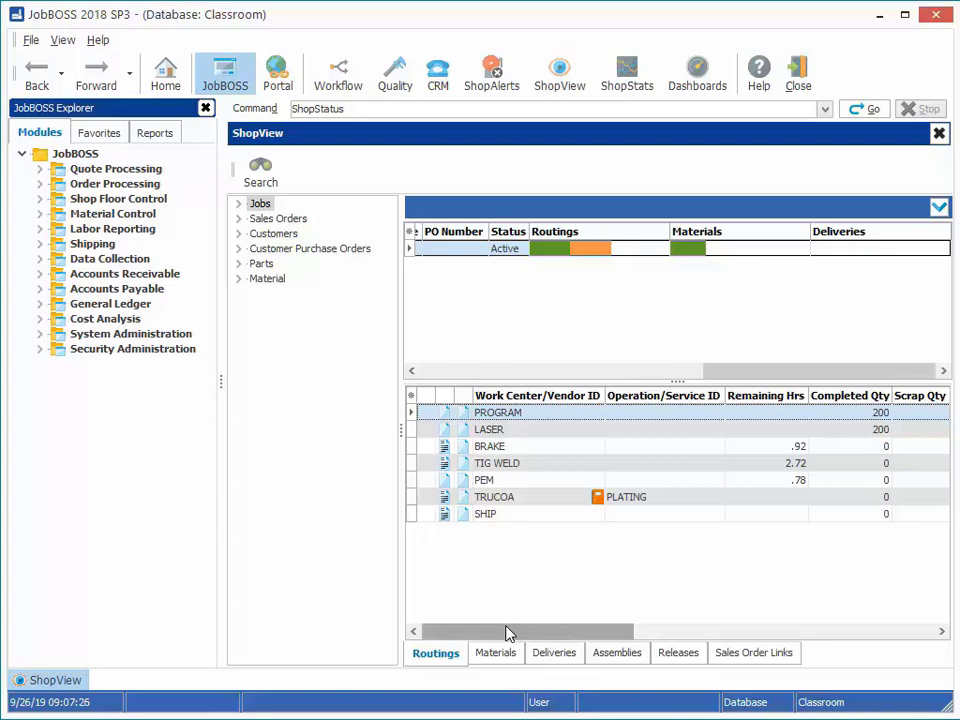
left_click_drag(529, 636, 688, 637)
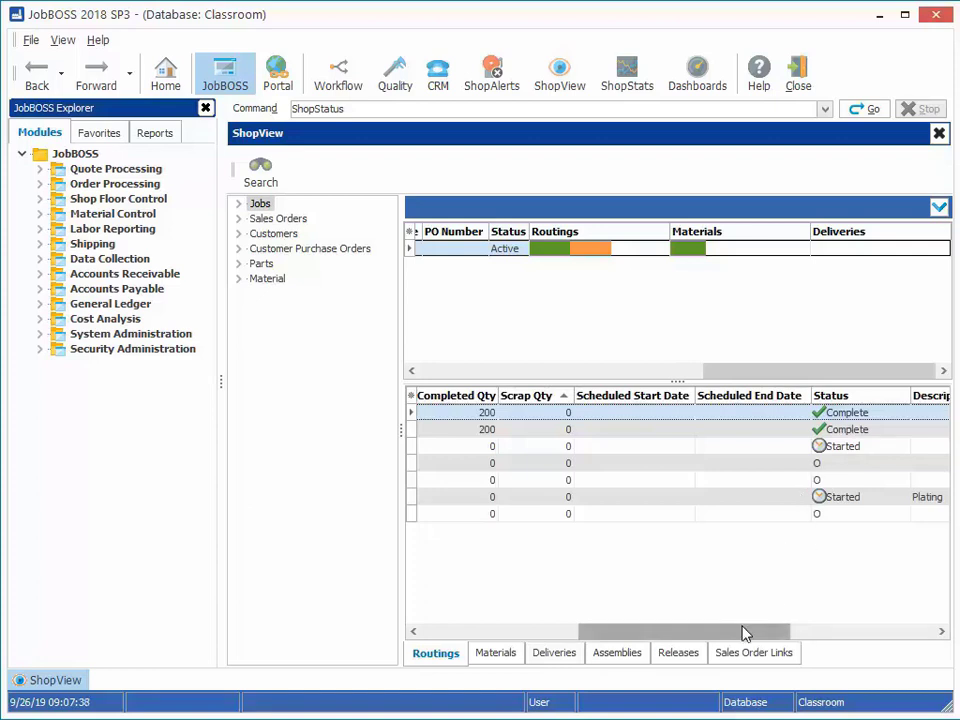
left_click_drag(745, 632, 516, 641)
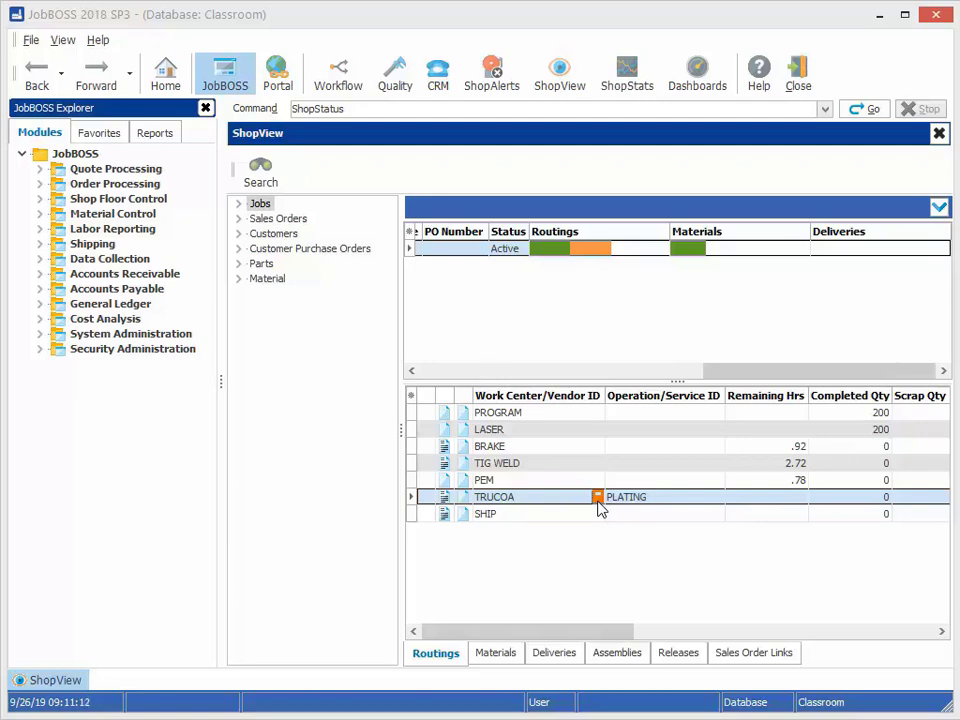
- Check the service ledger and the purchase orders and RFQs for the TRUCOA plating operation, and close the details
left_click(598, 500)
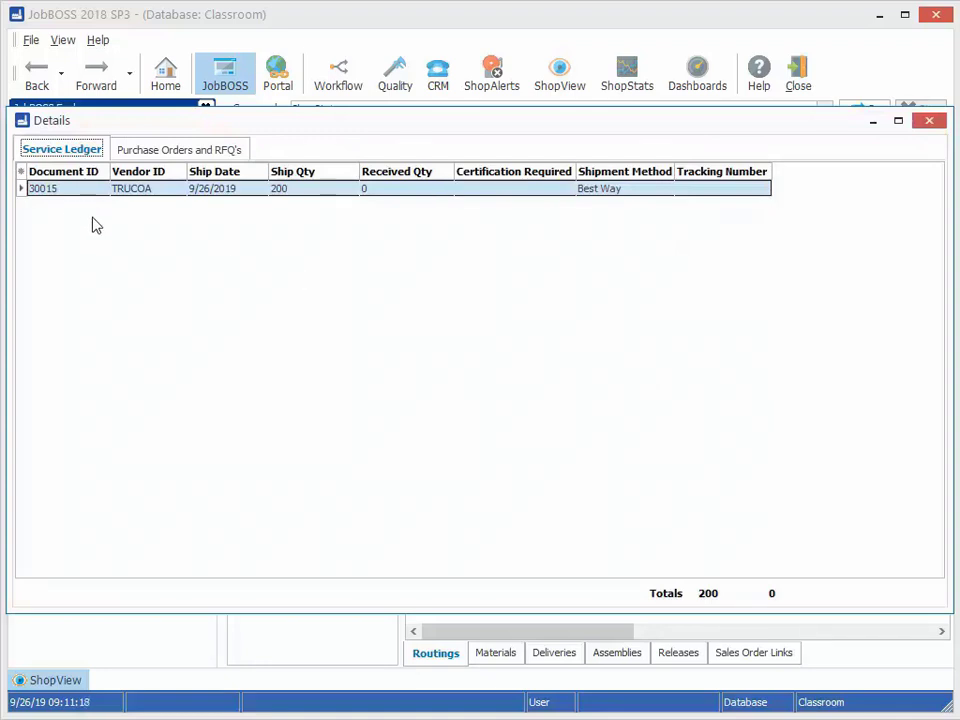
left_click(177, 152)
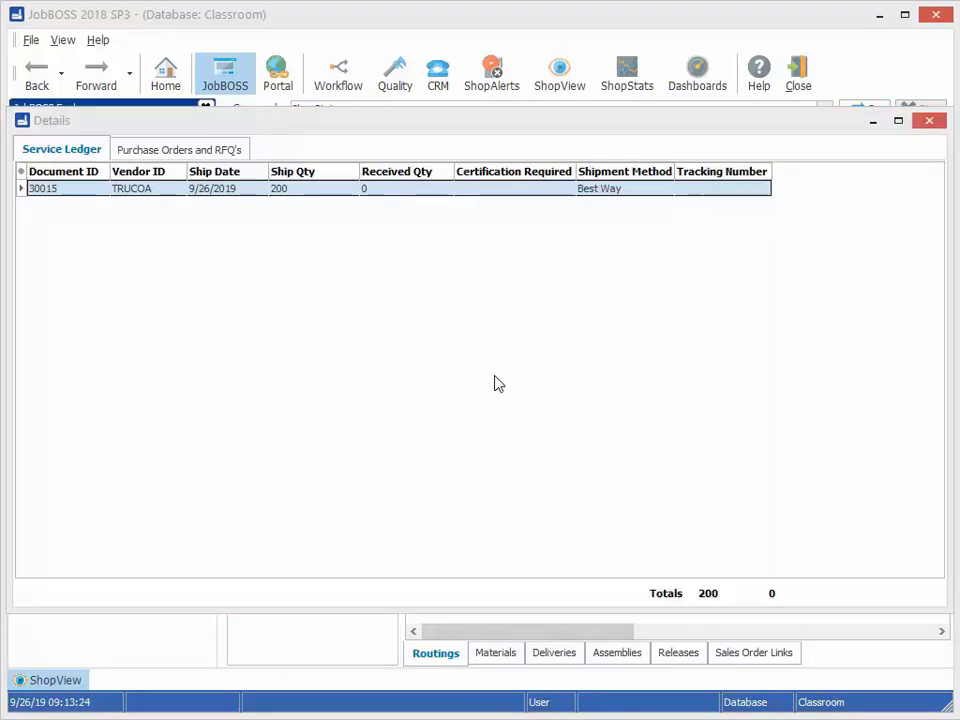
left_click(933, 121)
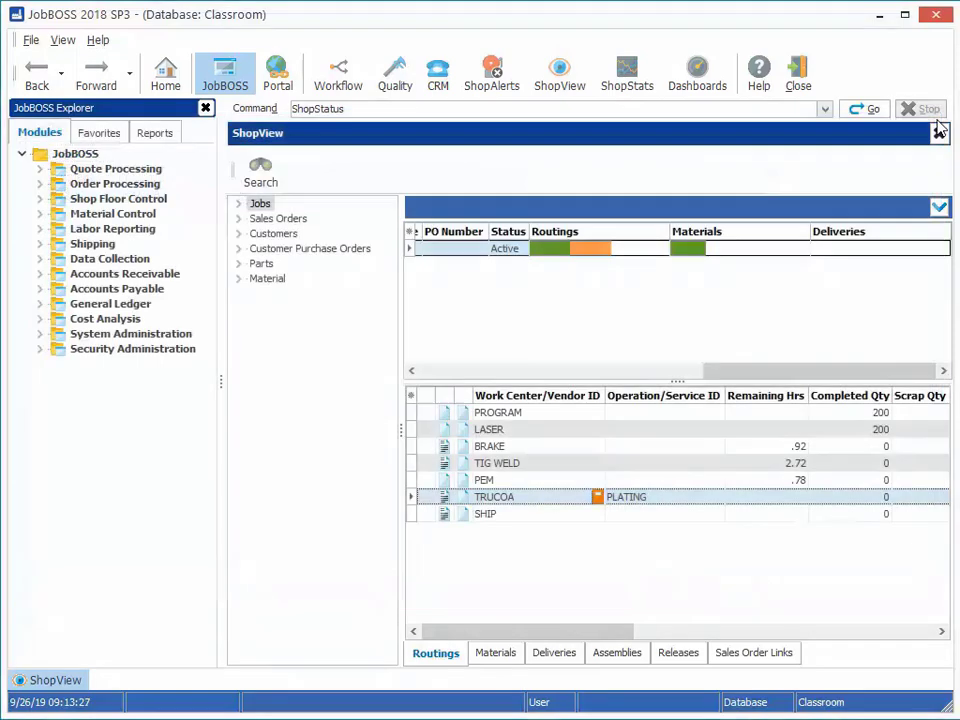
- Review the job's material buys and picks, assemblies, releases and sales order links
left_click(501, 660)
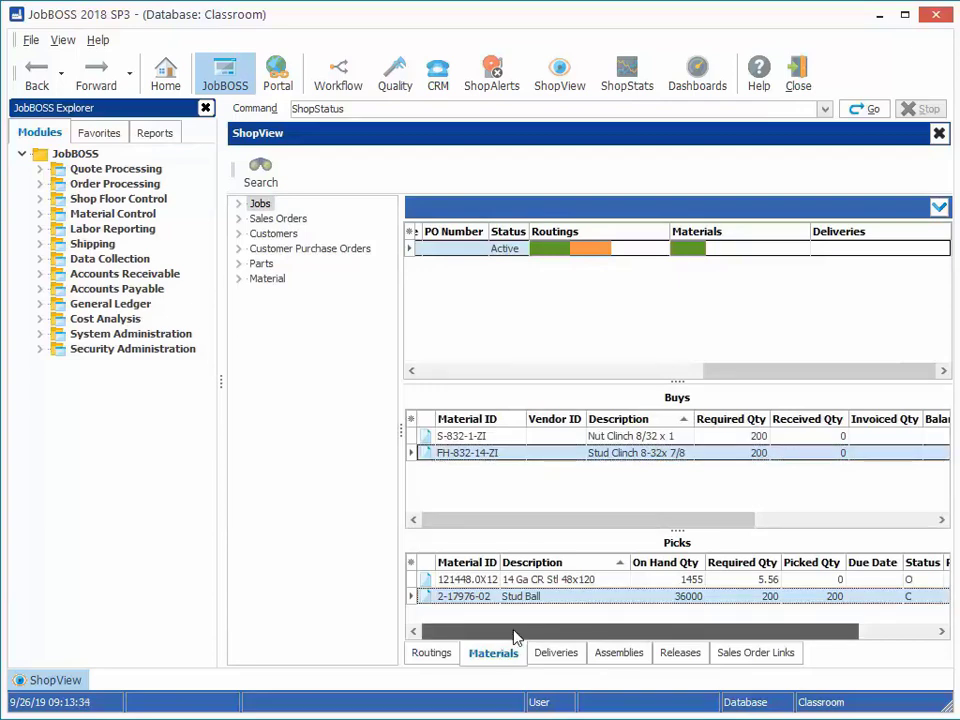
mouse_move(514, 636)
left_mouse_down()
mouse_move(613, 632)
mouse_move(497, 636)
left_mouse_up()
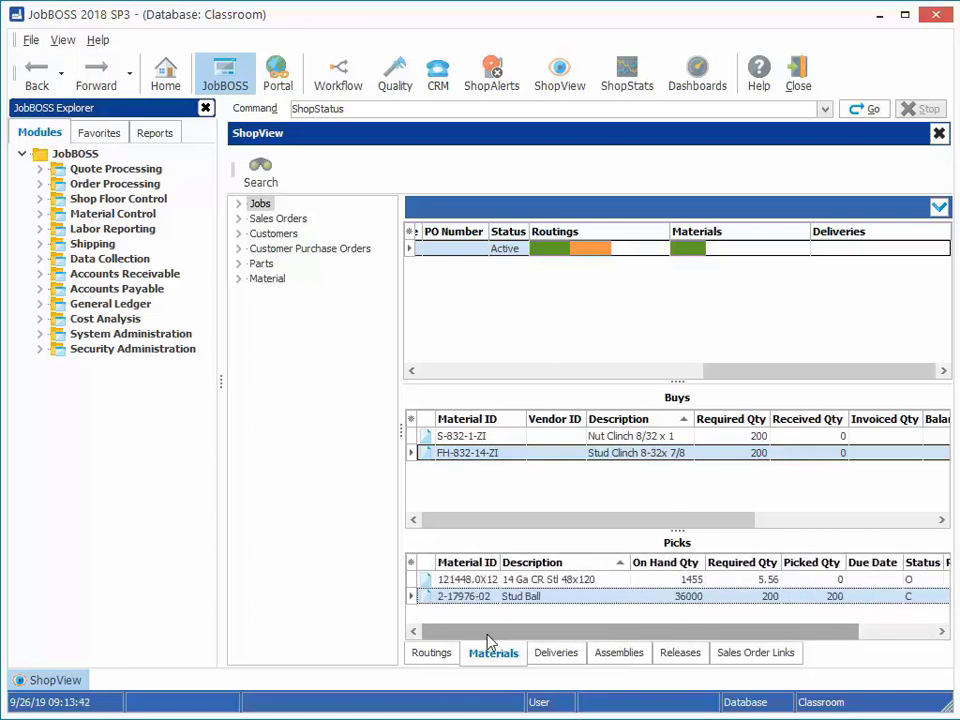
left_click(620, 655)
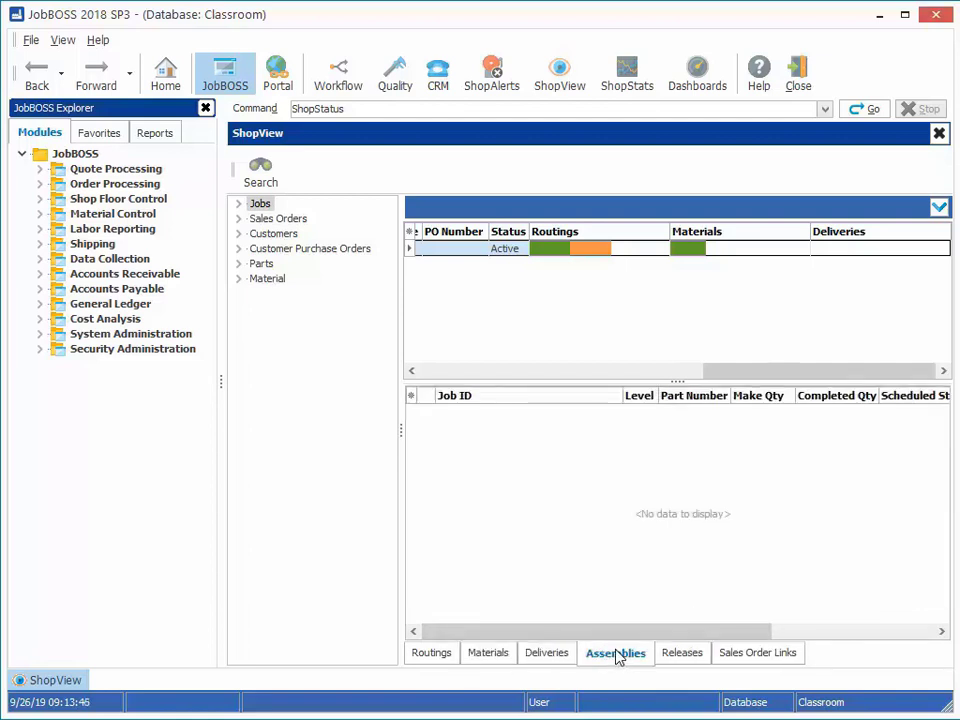
left_click(690, 654)
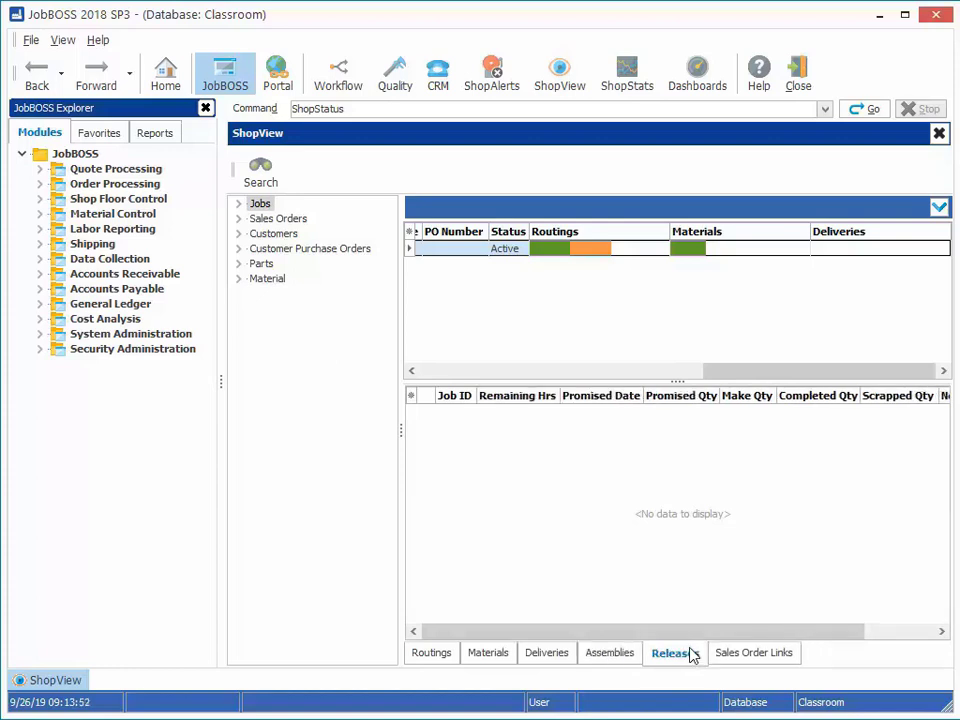
left_click(740, 661)
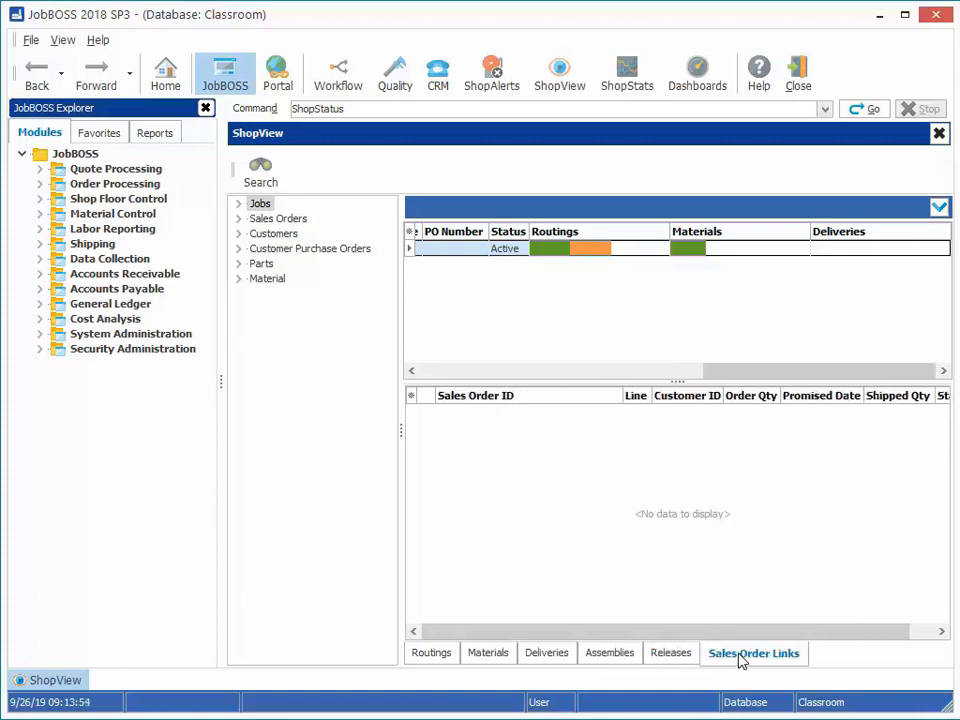